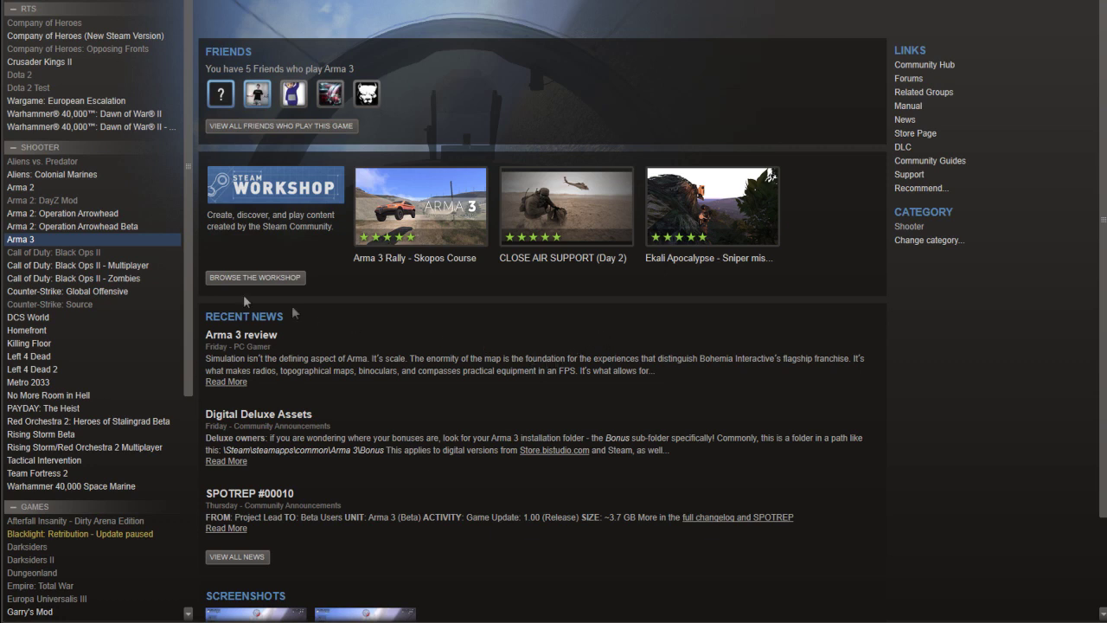
Open the launch options of Arma 3 from the game's properties.
right_click(30, 246)
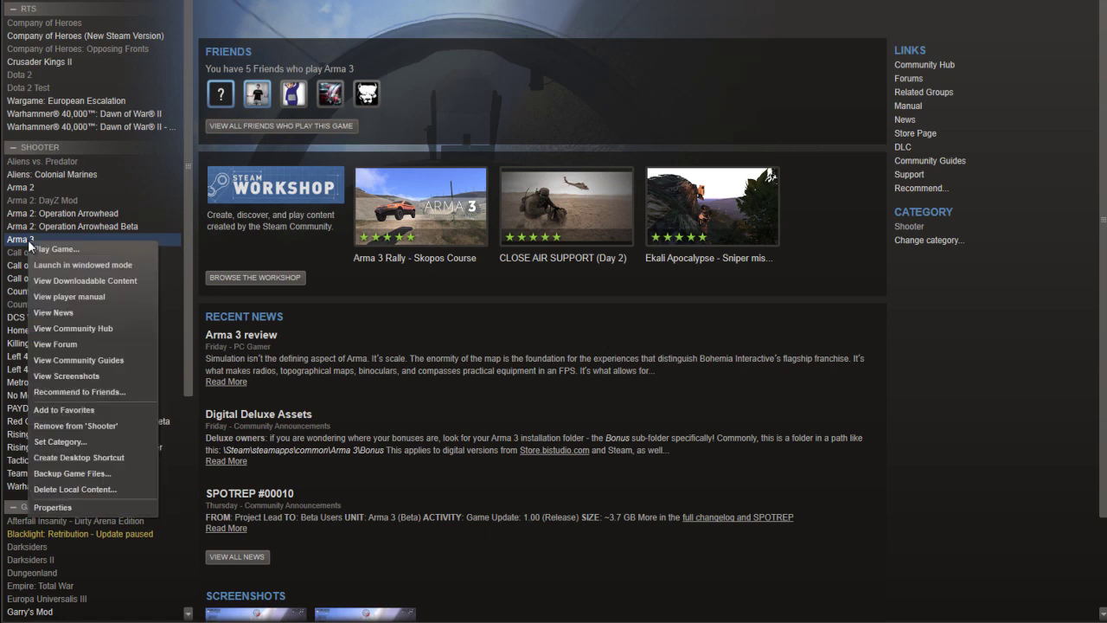
left_click(87, 510)
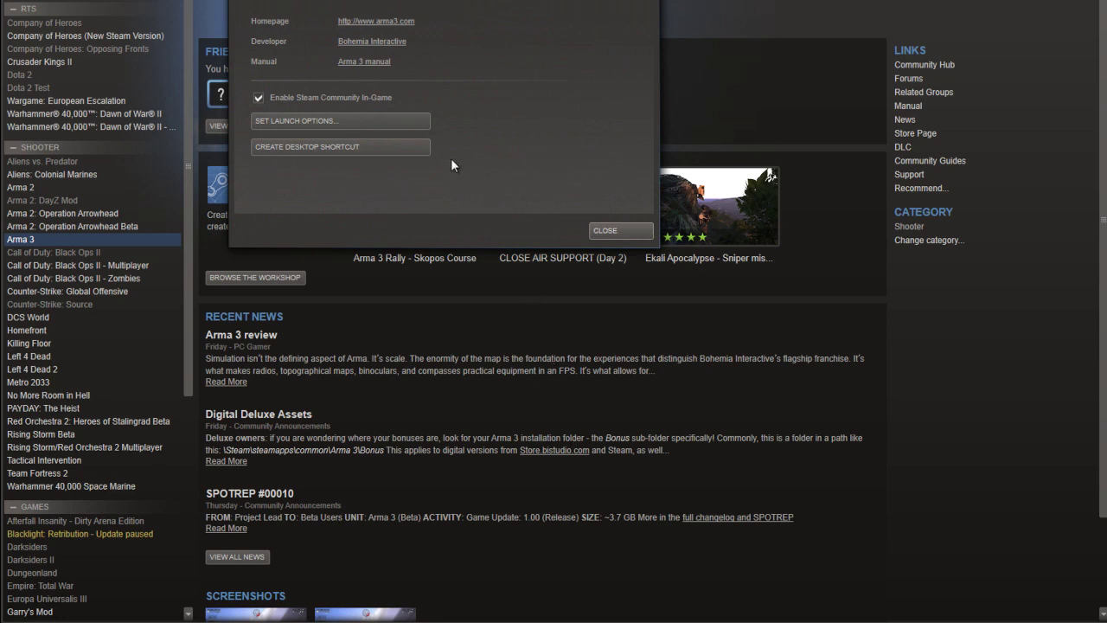
left_click(383, 124)
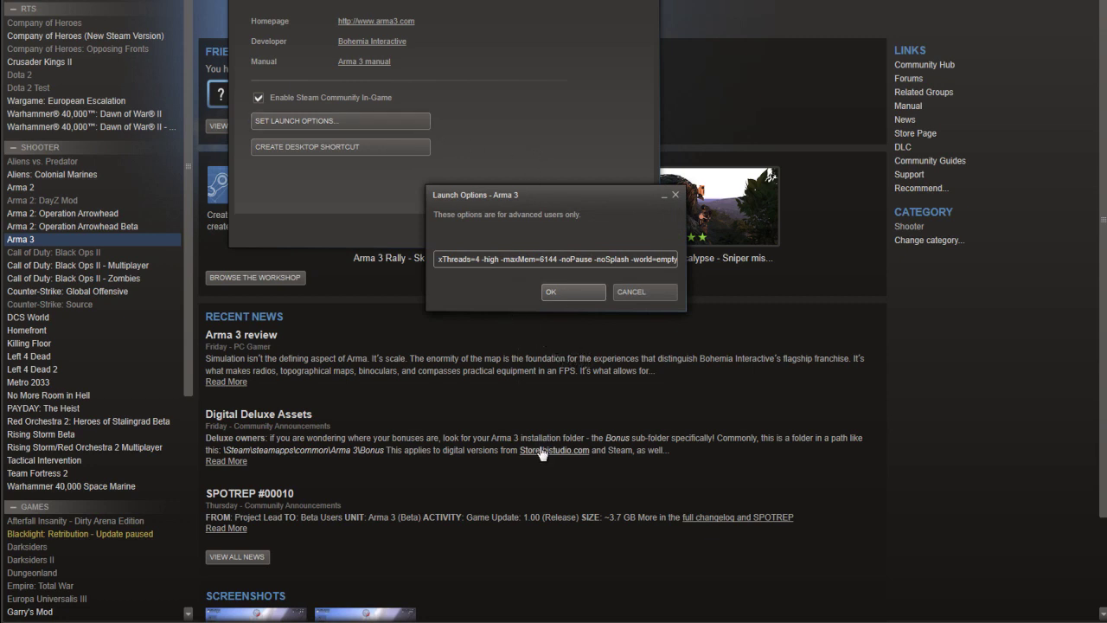
Switch to the Arma 3 performance improvements note in Notepad and examine each launch parameter from -cpuCount to -world=empty, leaving its text unchanged.
key("alt+Tab")
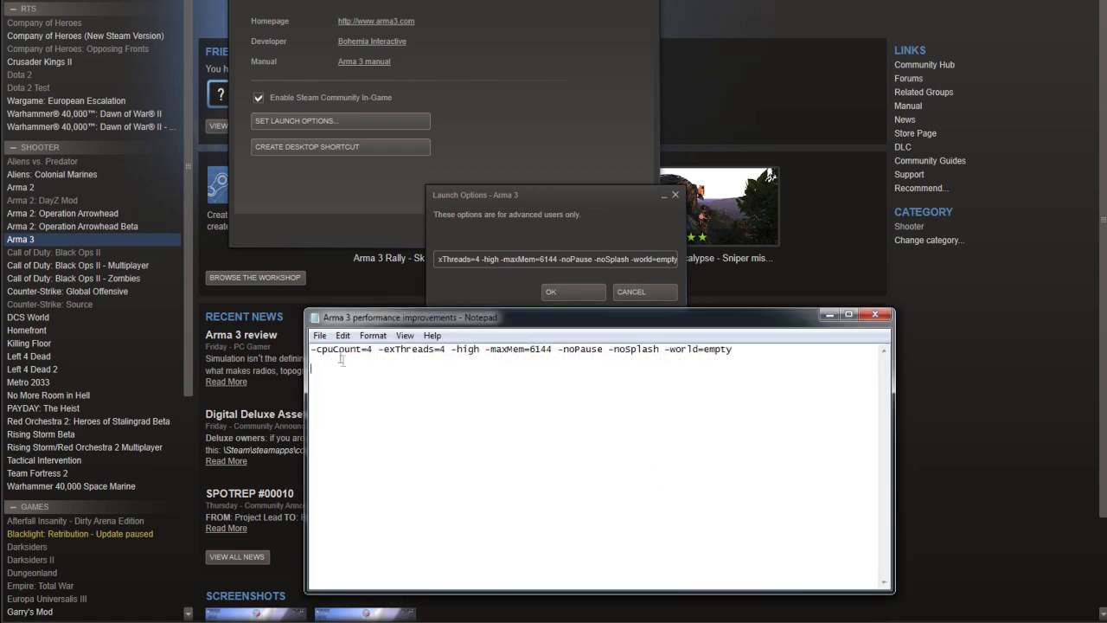
left_click(735, 352)
left_click_drag(735, 350, 310, 350)
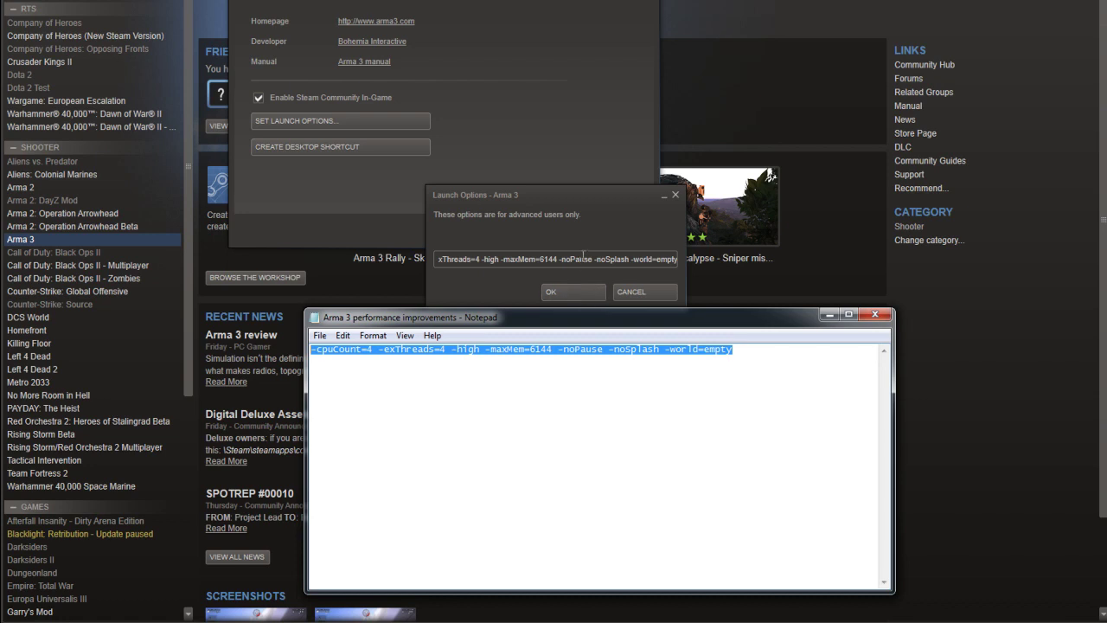
left_click(375, 350)
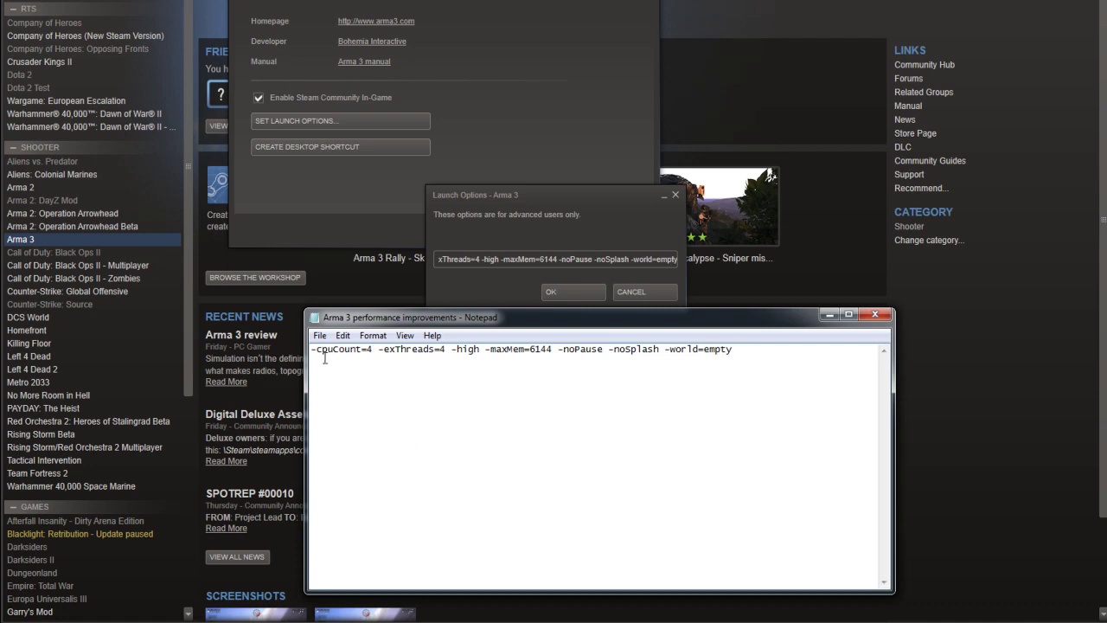
left_click(368, 355)
left_click(444, 360)
left_click(372, 403)
type("1024")
key("Return")
key("BackSpace")
left_click(554, 349)
left_click(829, 314)
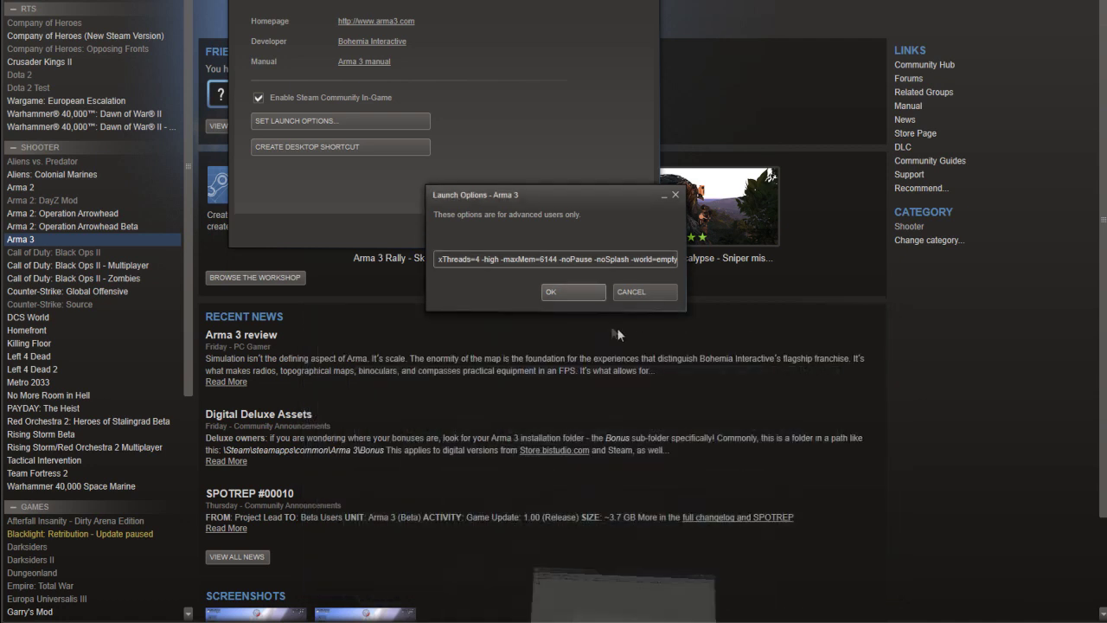
Accept the Arma 3 launch options and open the game's local files folder.
left_click(564, 293)
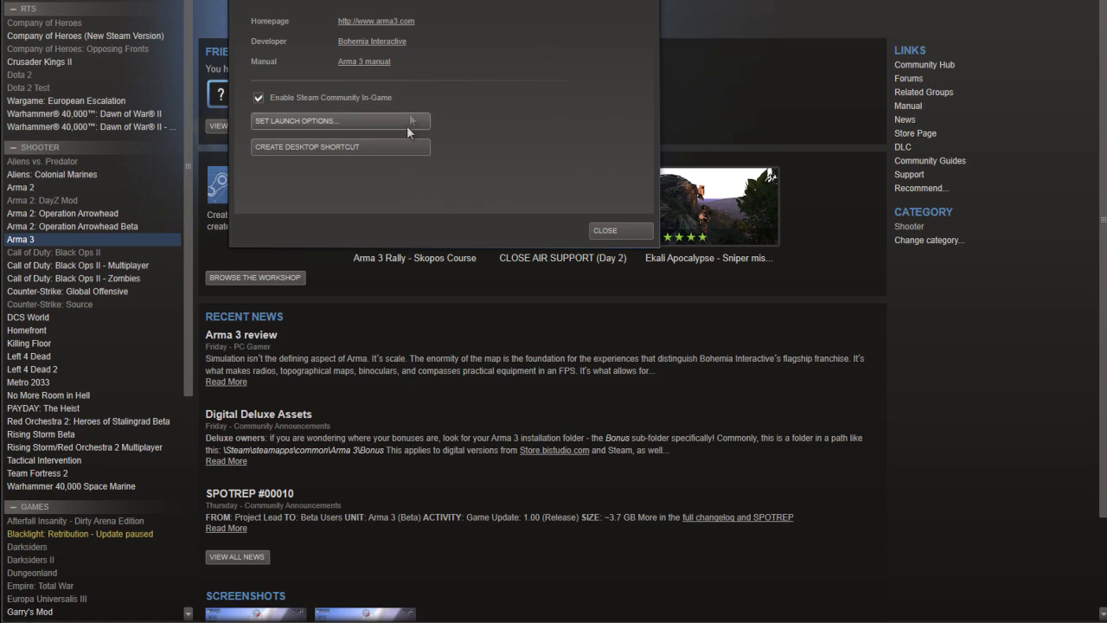
left_click(399, 2)
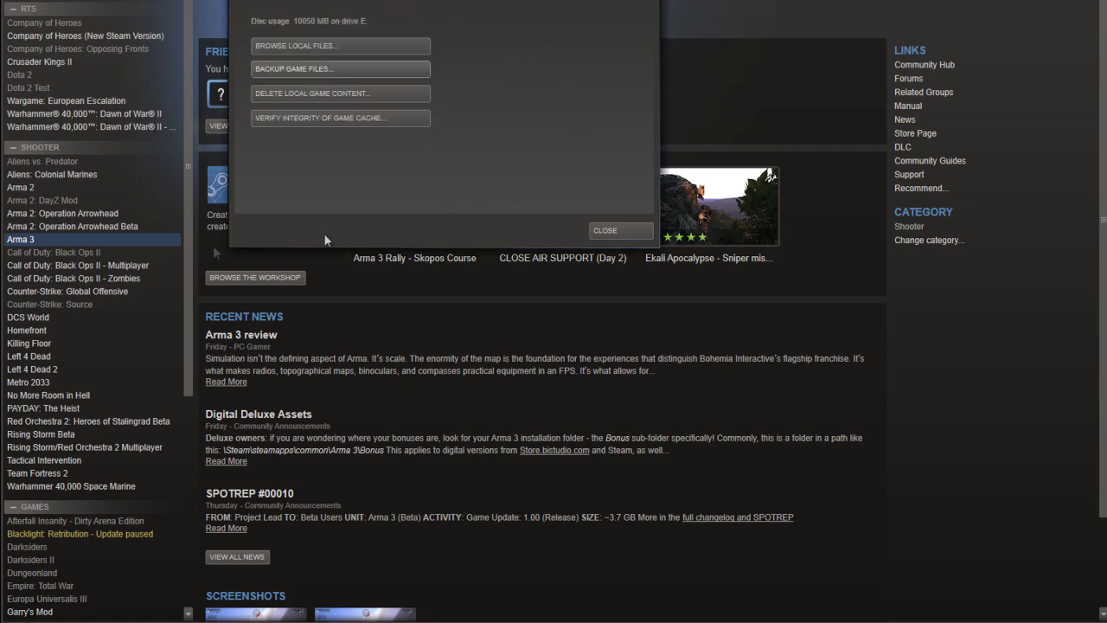
left_click(352, 47)
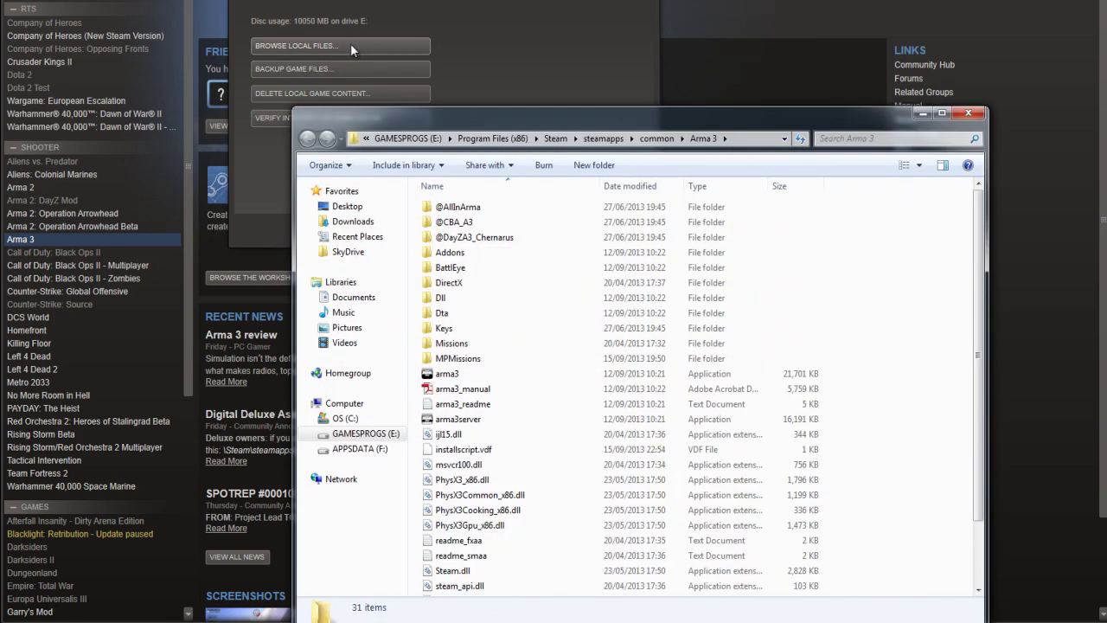
left_click_drag(571, 121, 508, 0)
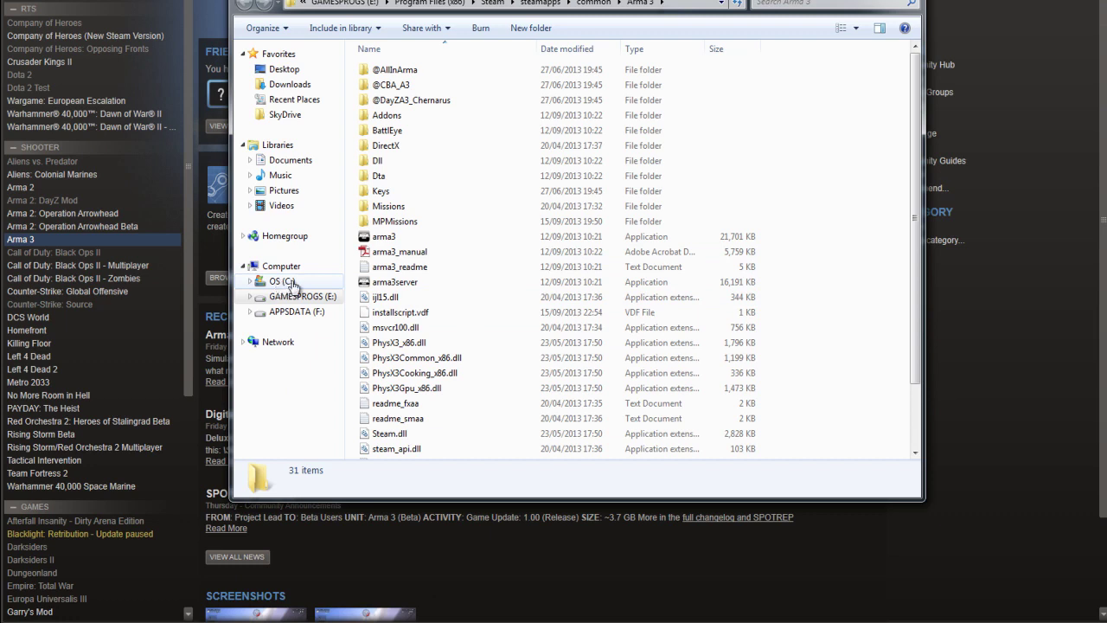
Go to the Arma 3 folder inside My Documents of the personal user folder on the C: drive.
left_click(282, 284)
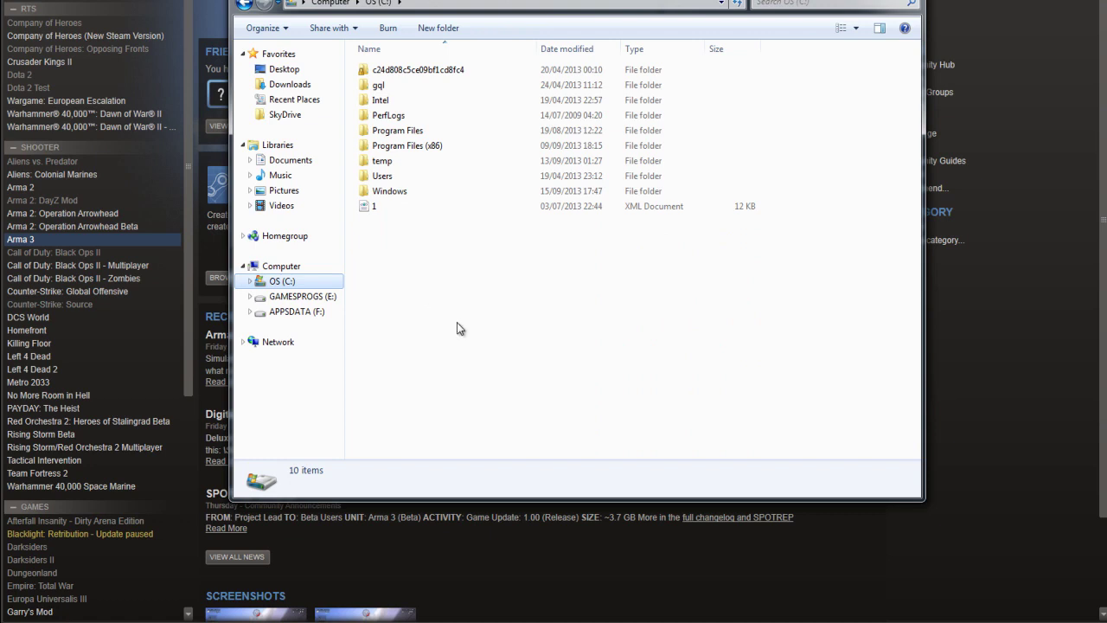
double_click(381, 178)
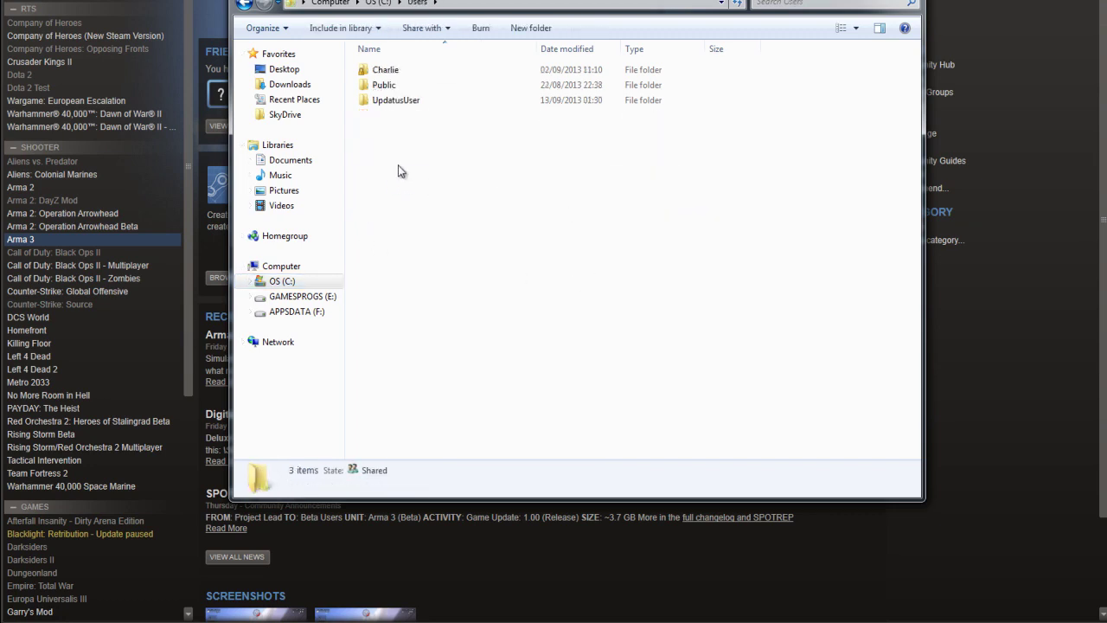
double_click(386, 71)
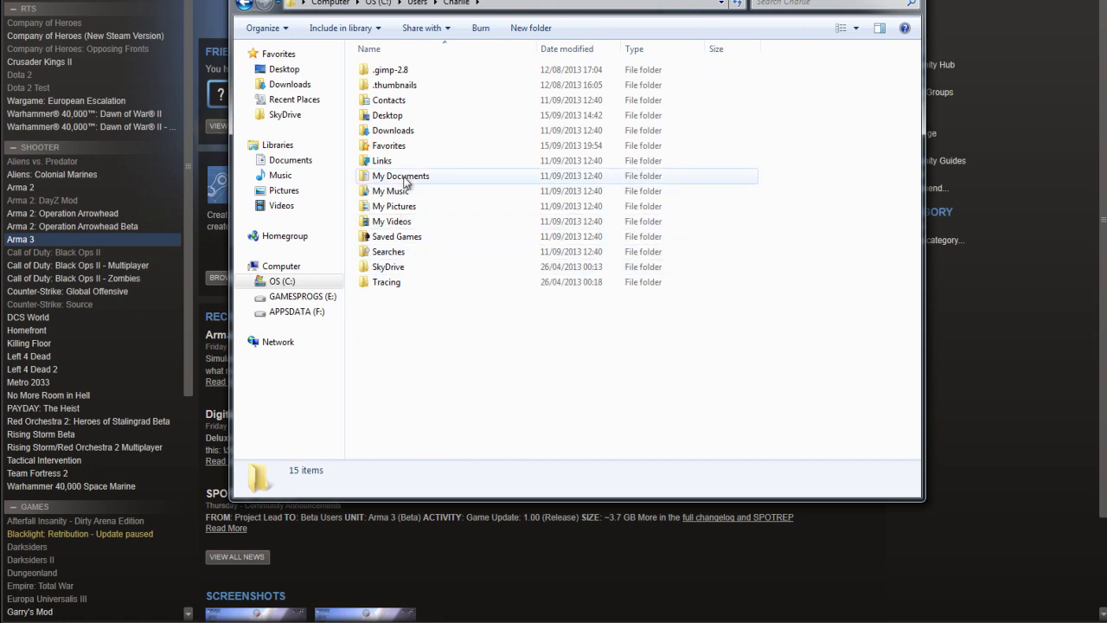
double_click(404, 179)
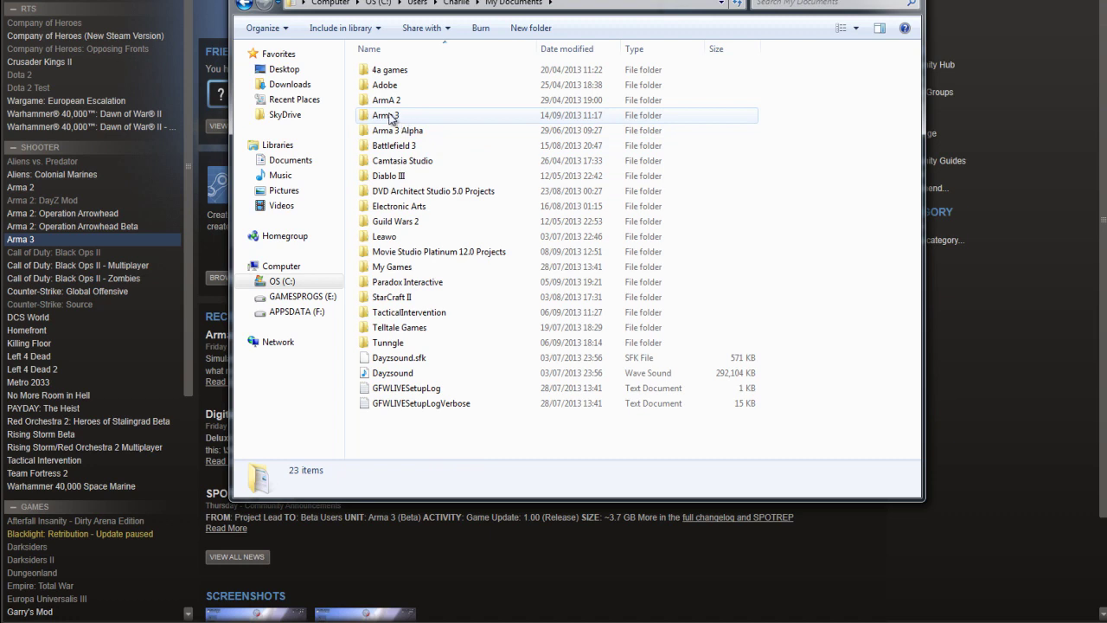
double_click(390, 119)
right_click(390, 118)
left_click(374, 263)
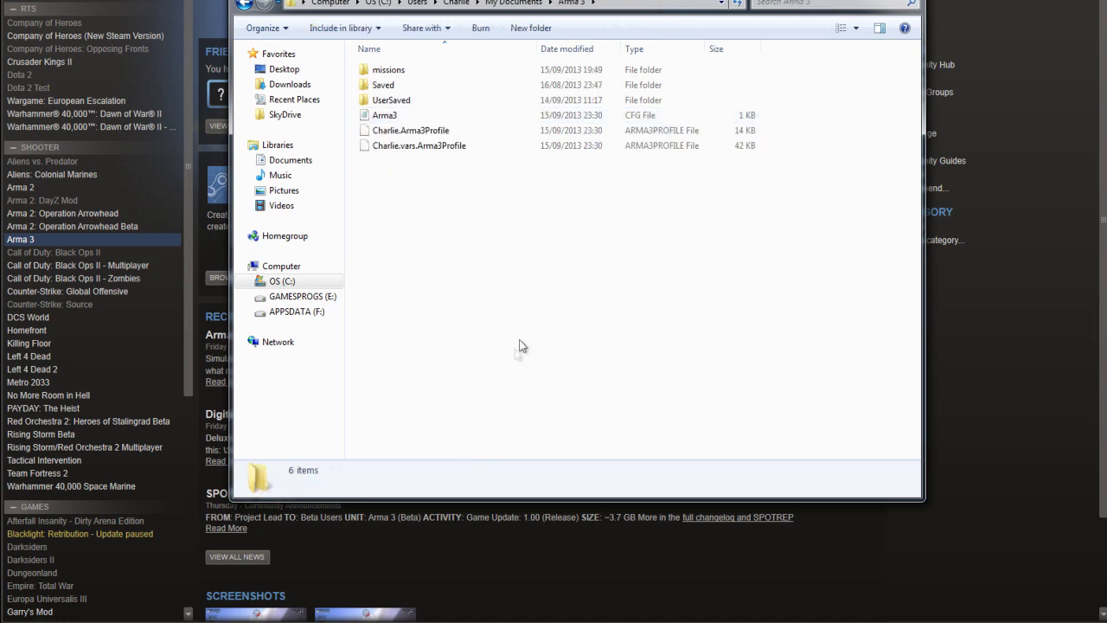
Open the Arma3 CFG file in Notepad and arrange the windows so its full text area can be read.
left_click(389, 116)
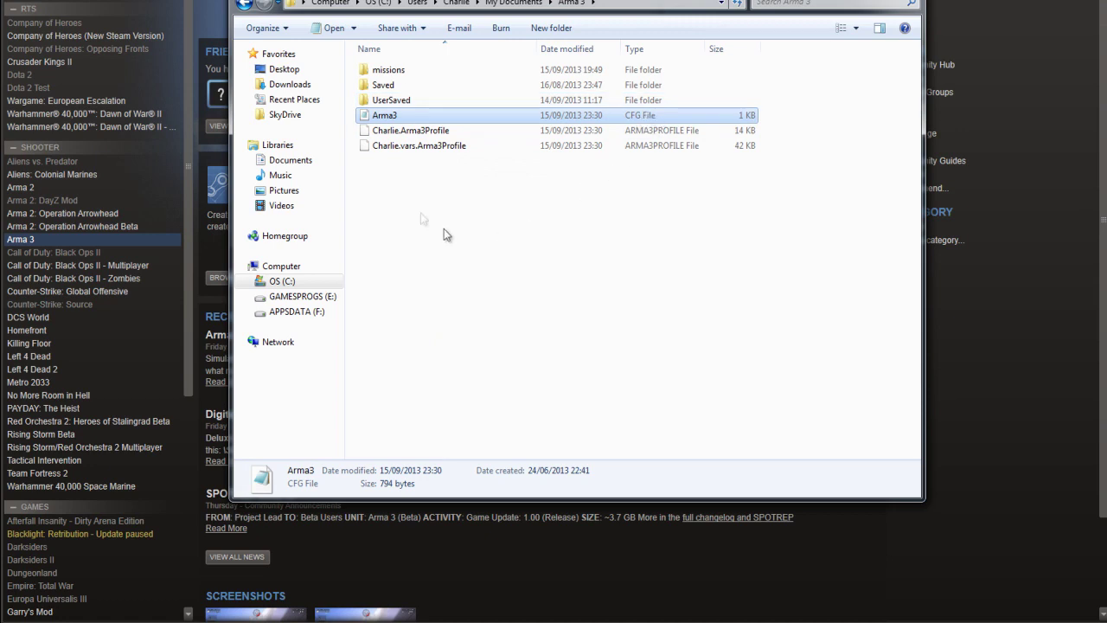
double_click(385, 116)
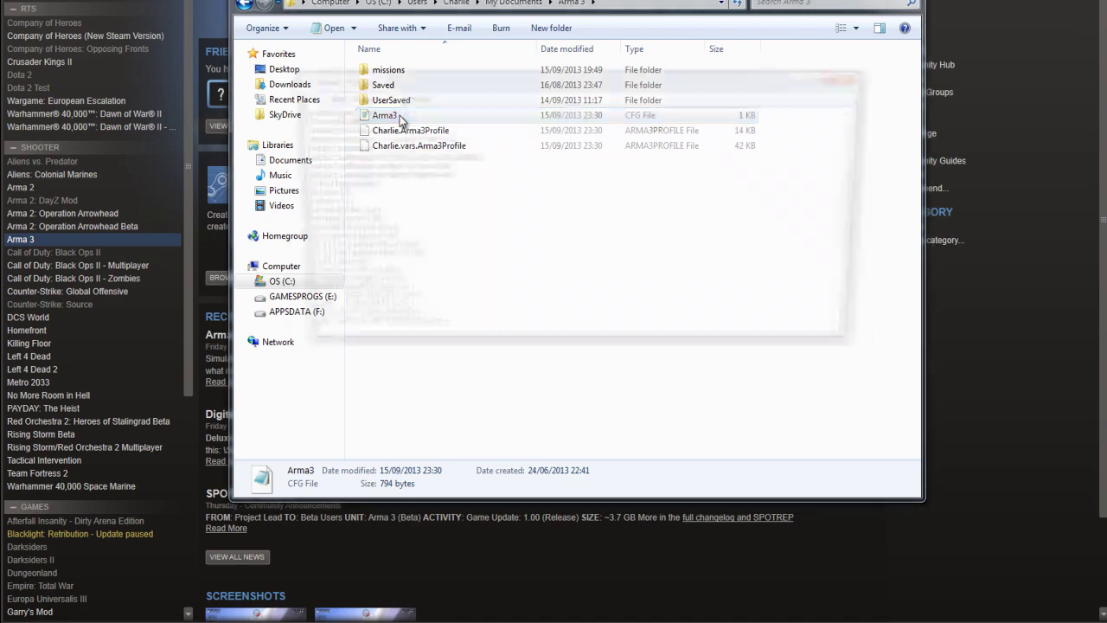
left_click_drag(511, 82, 546, 314)
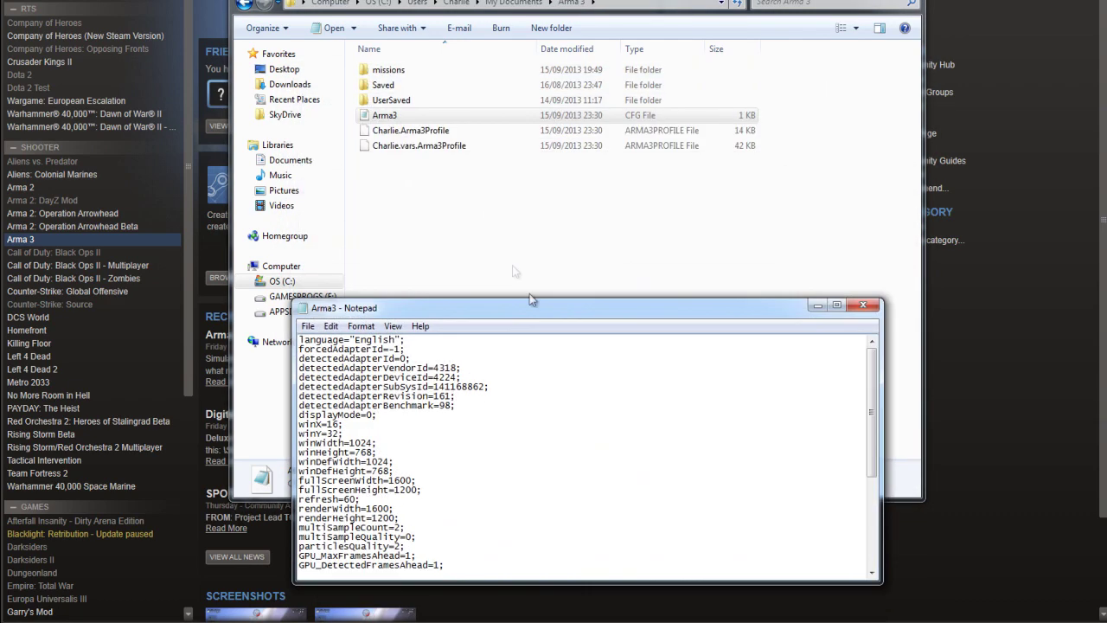
right_click(440, 116)
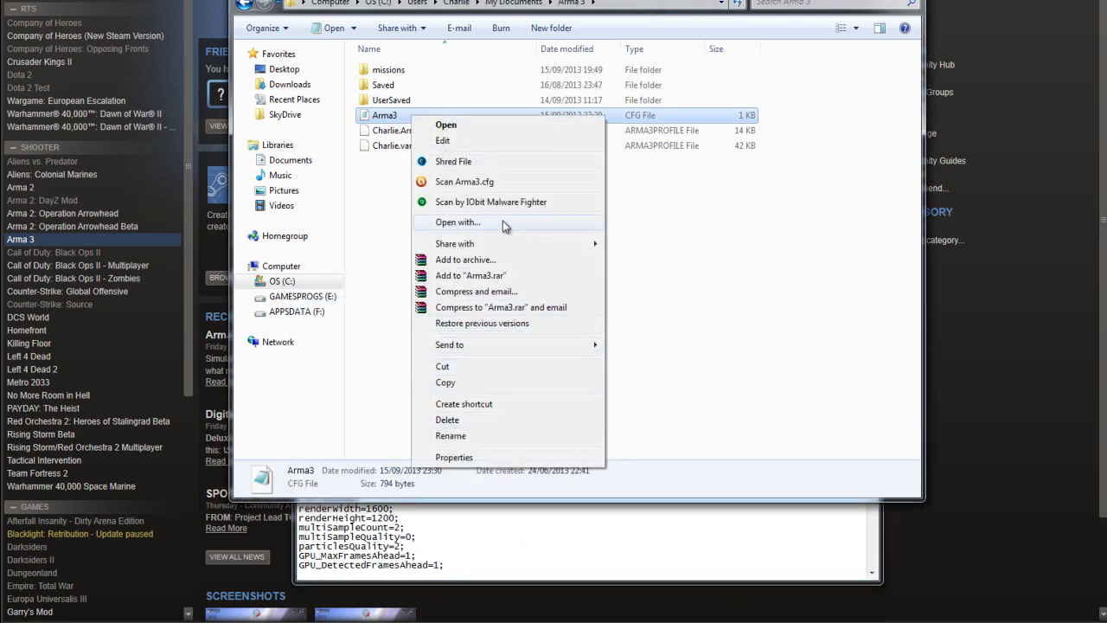
left_click(678, 302)
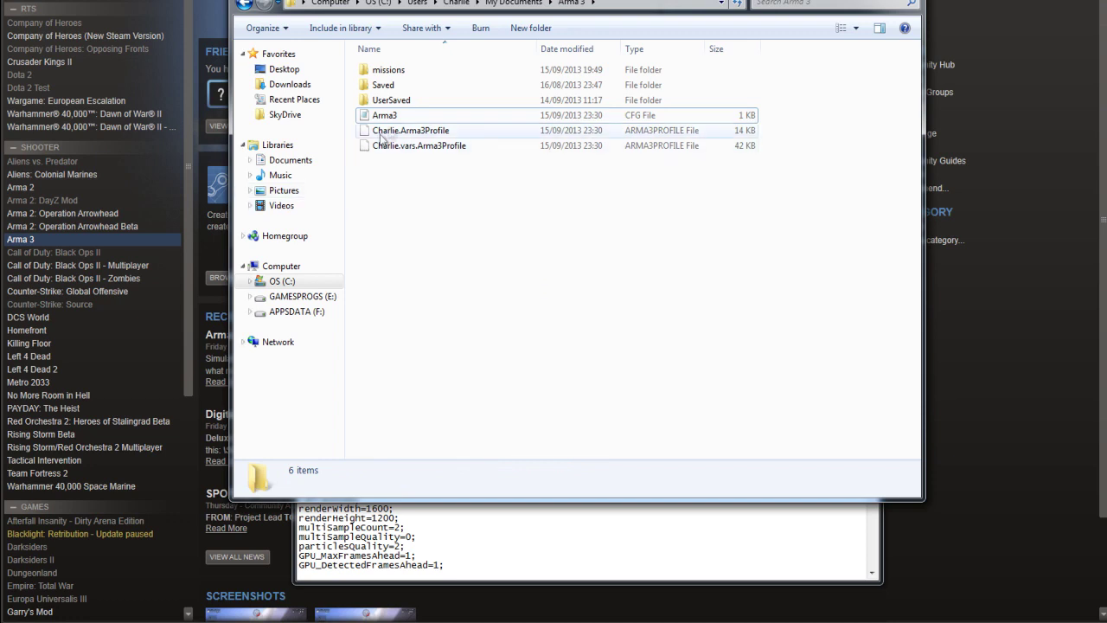
left_click(393, 117)
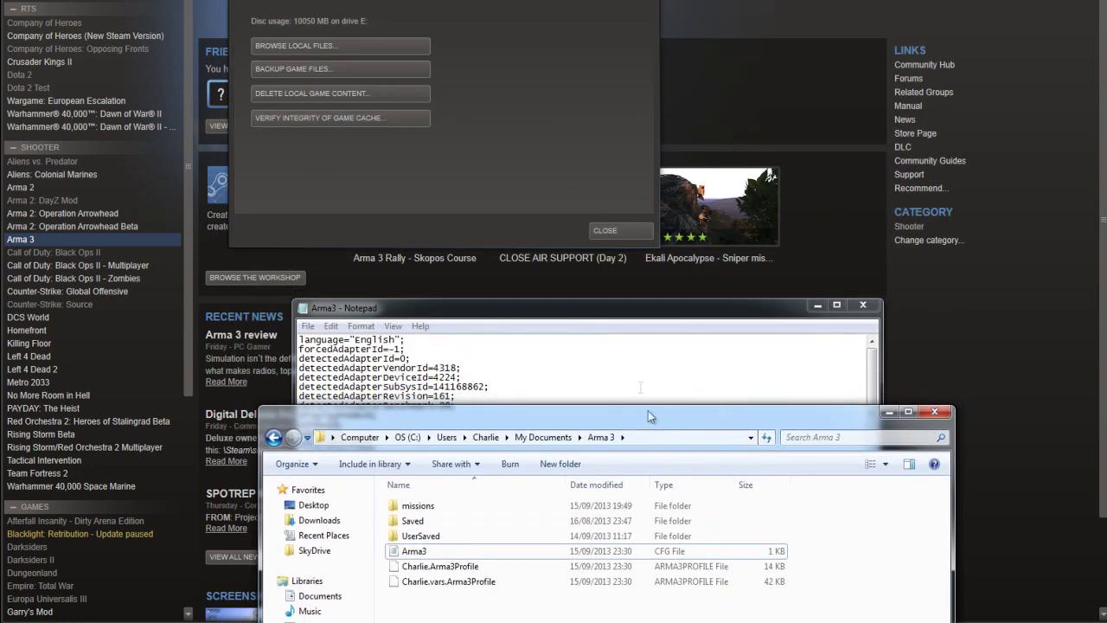
left_click_drag(597, 308, 540, 0)
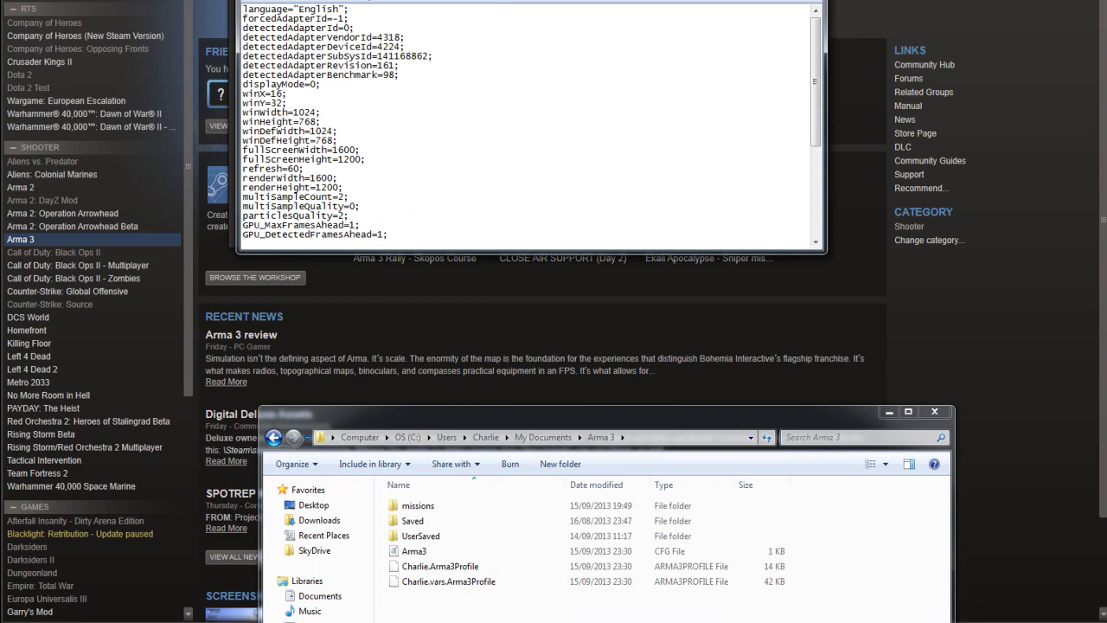
left_click_drag(539, 0, 522, 40)
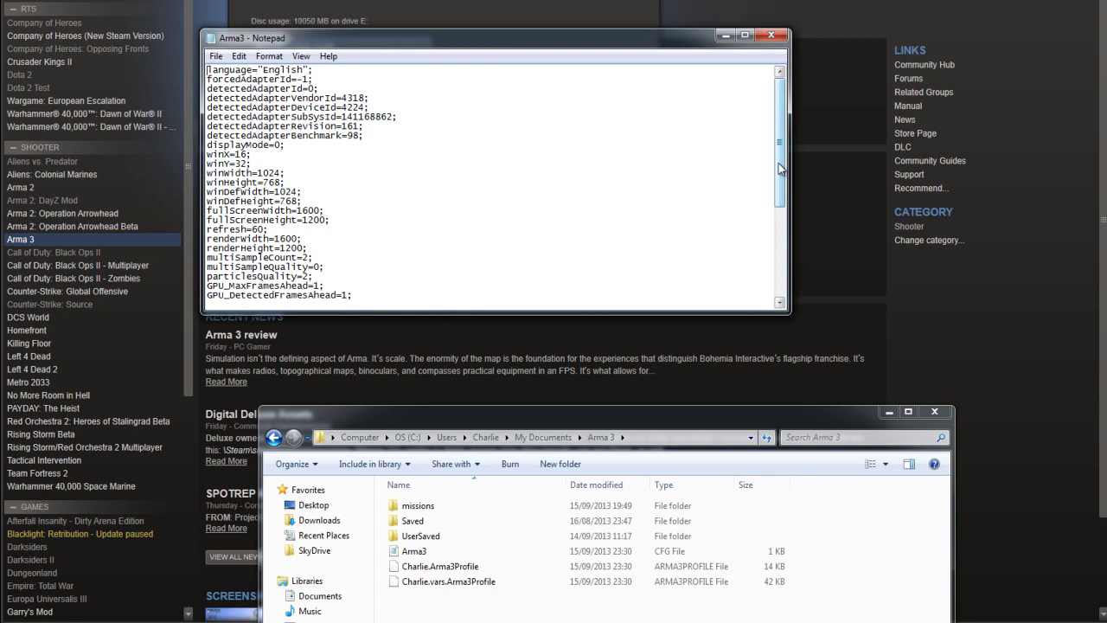
Check the GPU_MaxFramesAhead and GPU_DetectedFramesAhead lines for the value 1, then save and close the Arma3 configuration file.
left_click_drag(781, 169, 784, 209)
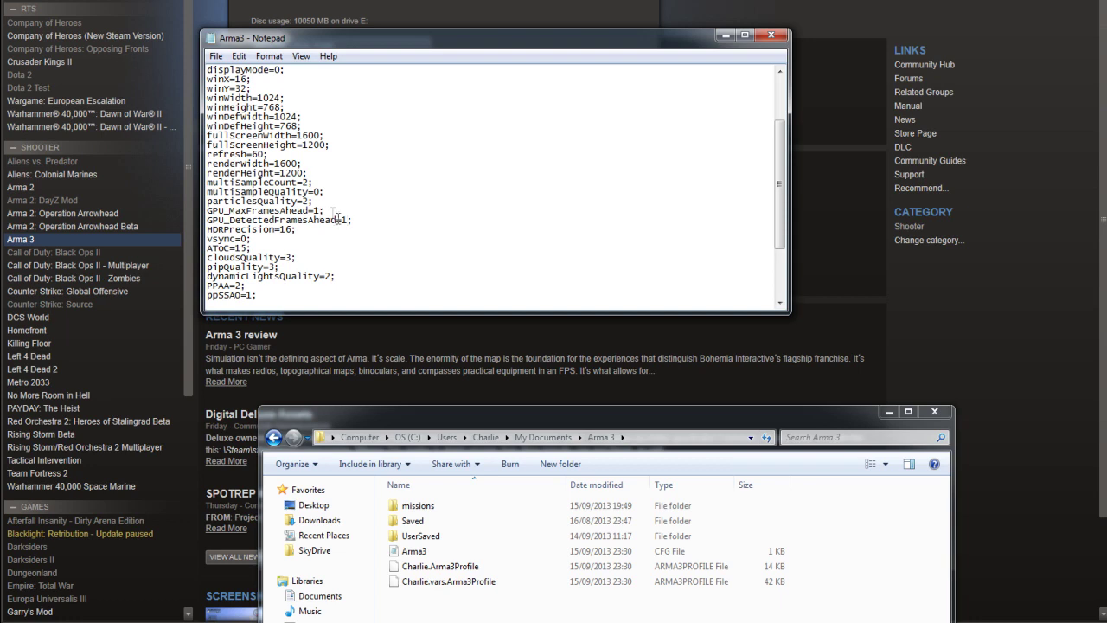
left_click(216, 58)
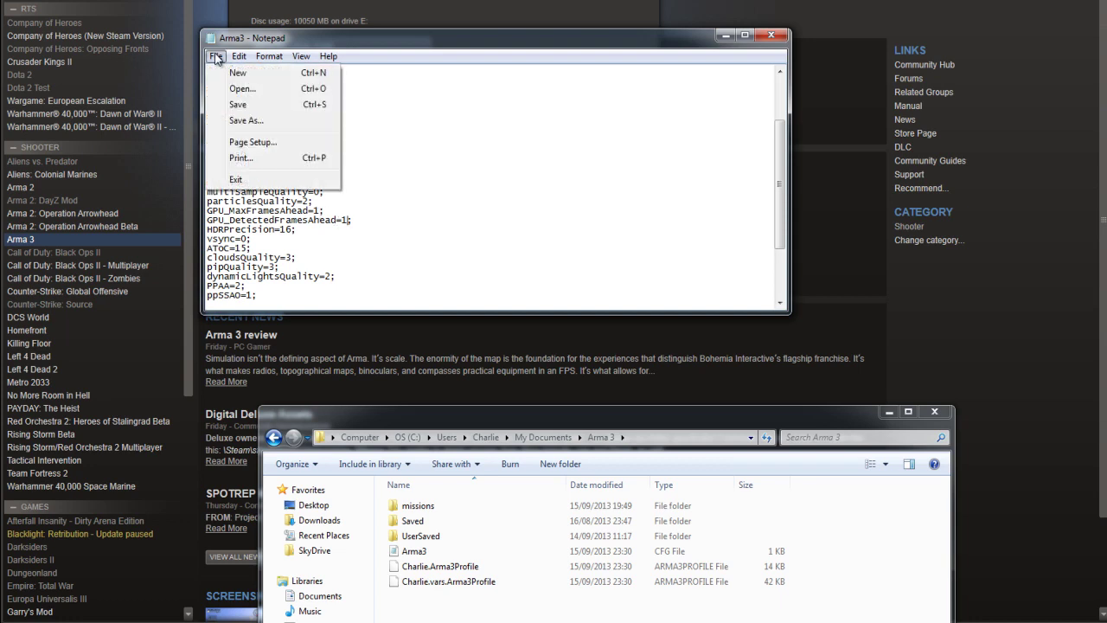
left_click(253, 107)
left_click(770, 34)
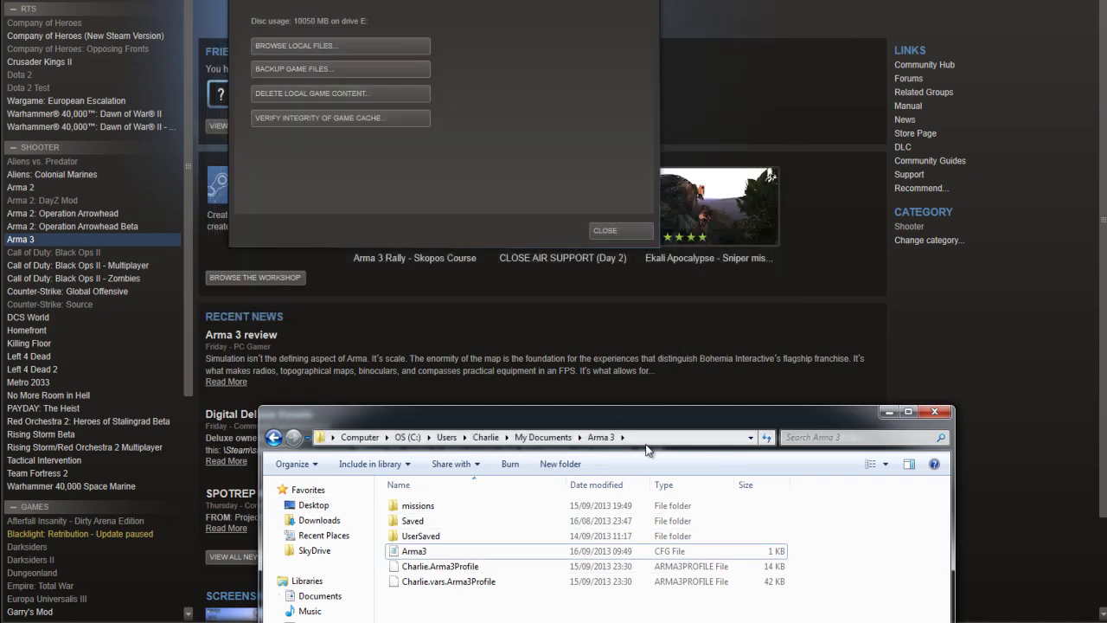
left_click_drag(655, 423, 584, 159)
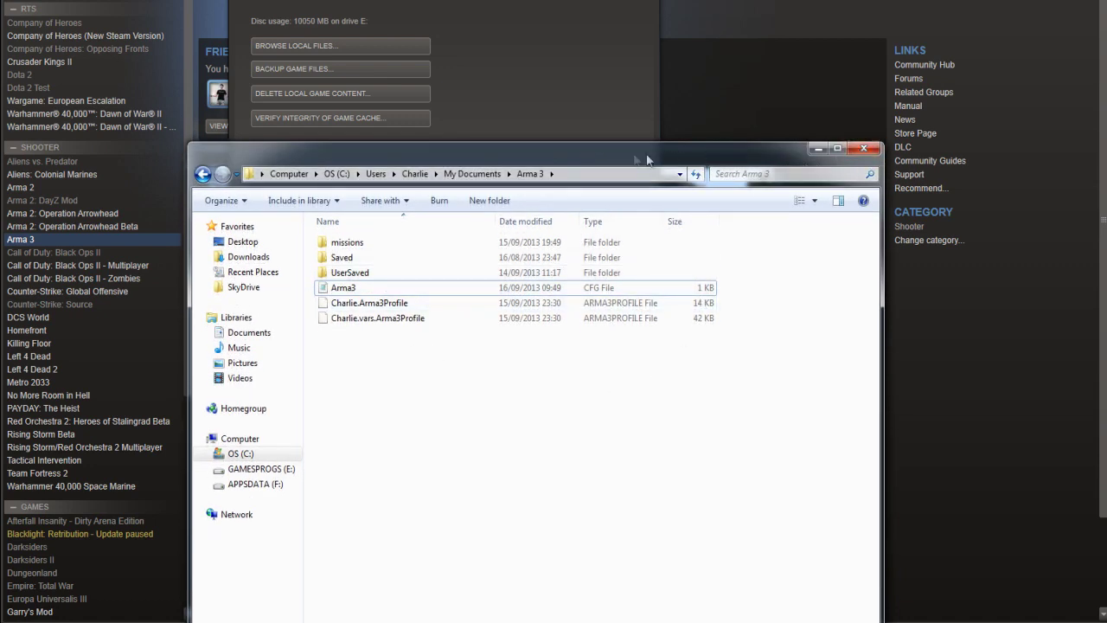
left_click_drag(624, 150, 611, 103)
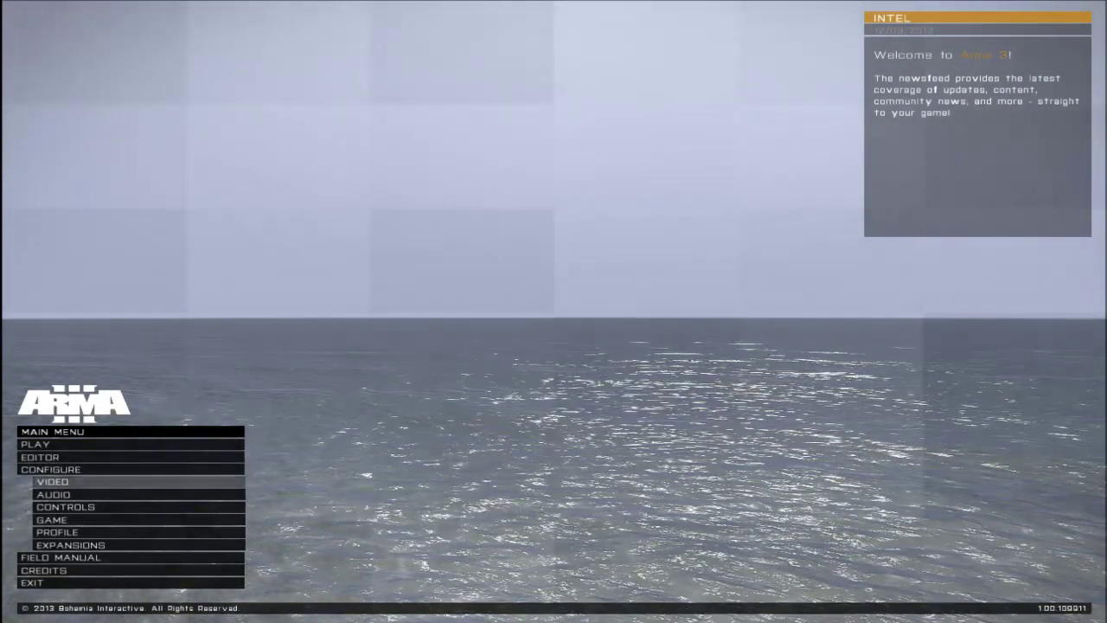
Switch to the running Arma 3 game and open its video options.
left_click(61, 484)
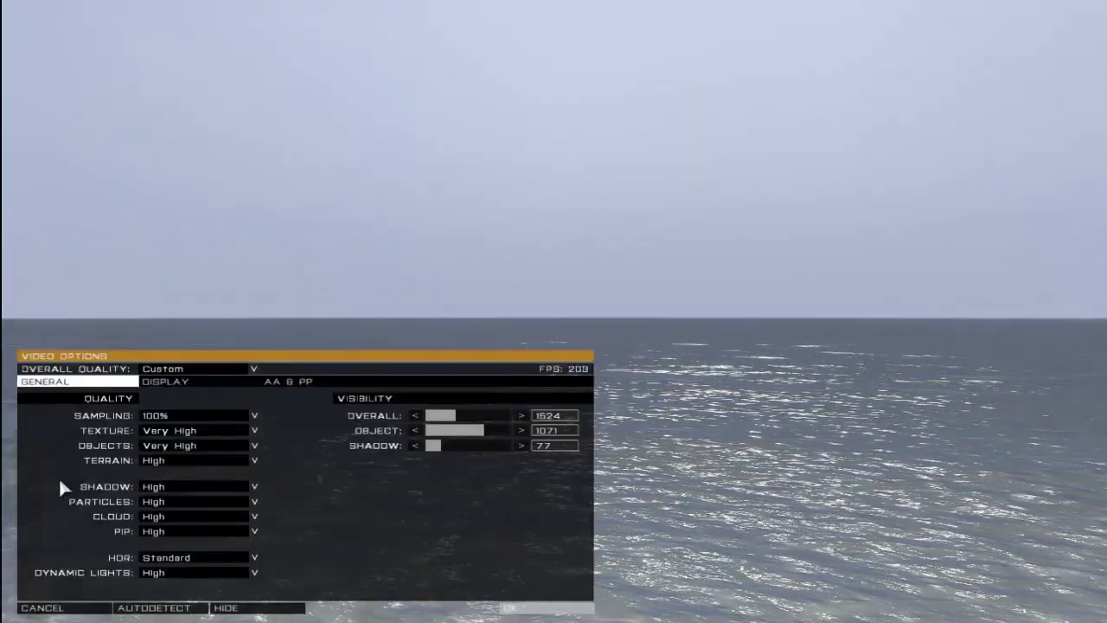